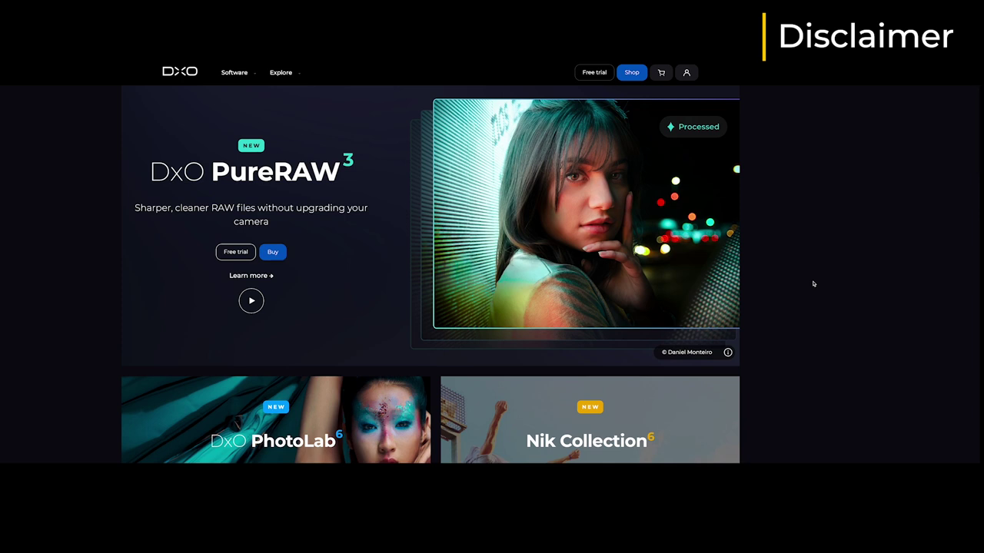
scroll(813, 284, down, 2)
scroll(813, 284, down, 4)
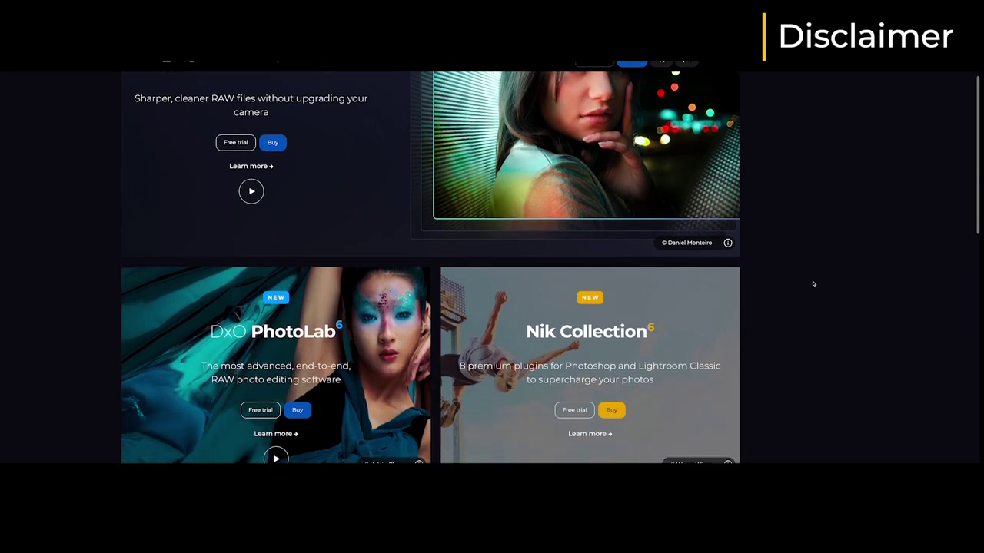
scroll(813, 284, down, 5)
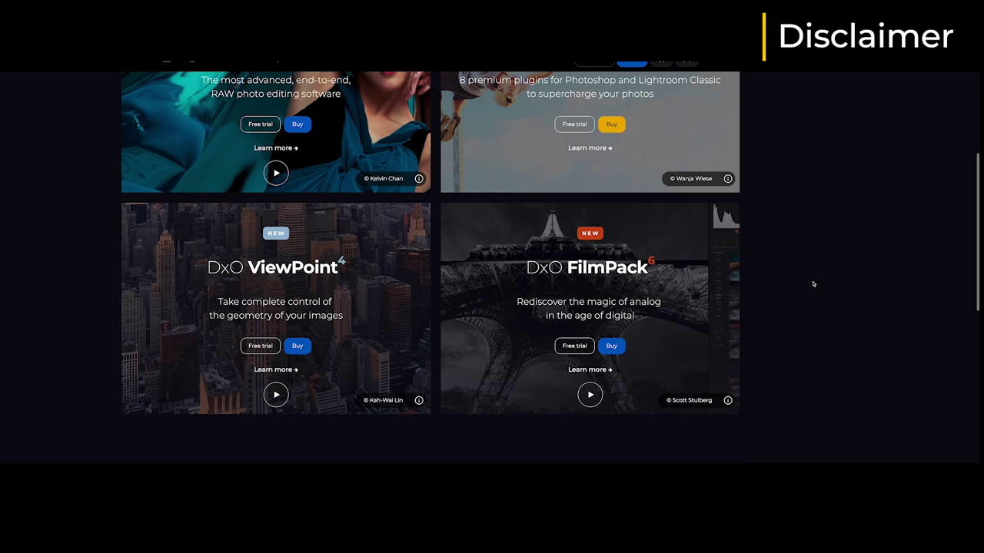
scroll(813, 284, down, 1)
scroll(813, 285, up, 10)
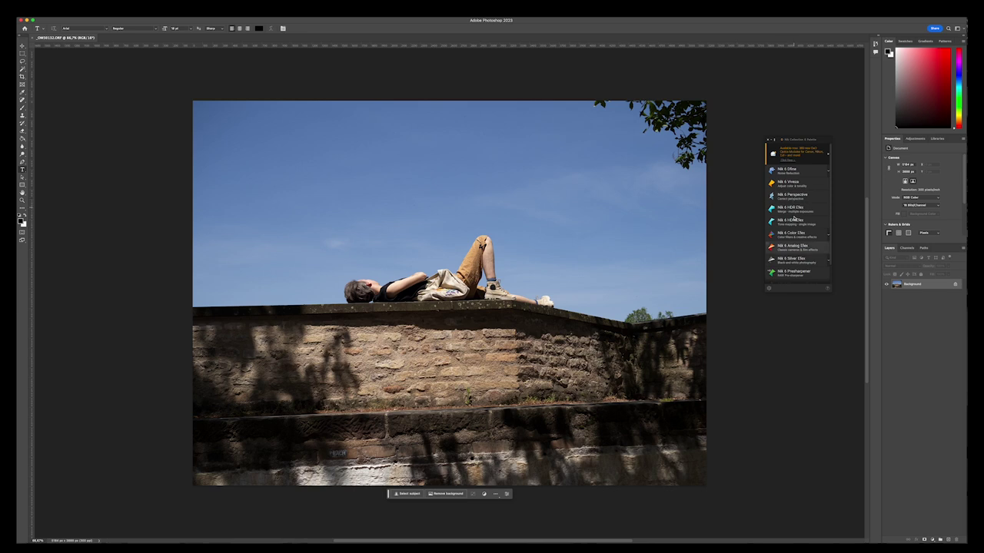
- Apply a Nik plugin from the Nik Selective panel to the wall photo as a new layer
click(798, 262)
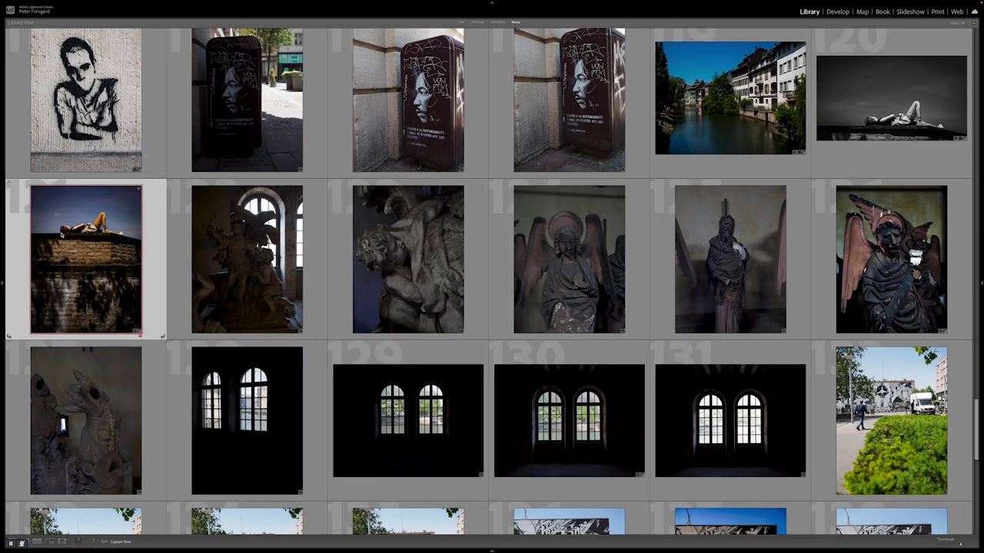
- Send a copy of the wall photo with Lightroom adjustments to Nik 6 Analog Efex
right_click(69, 235)
mouse_move(108, 305)
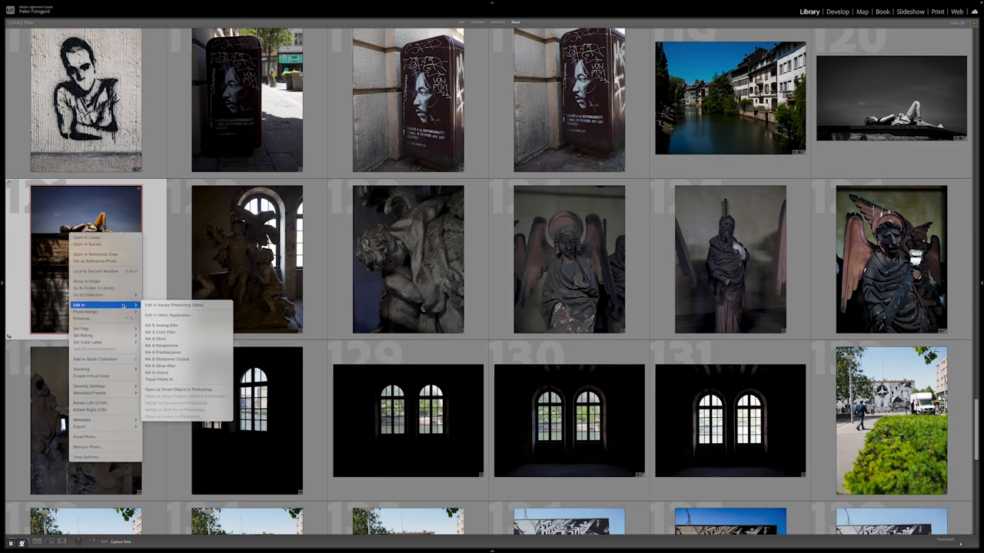
click(189, 326)
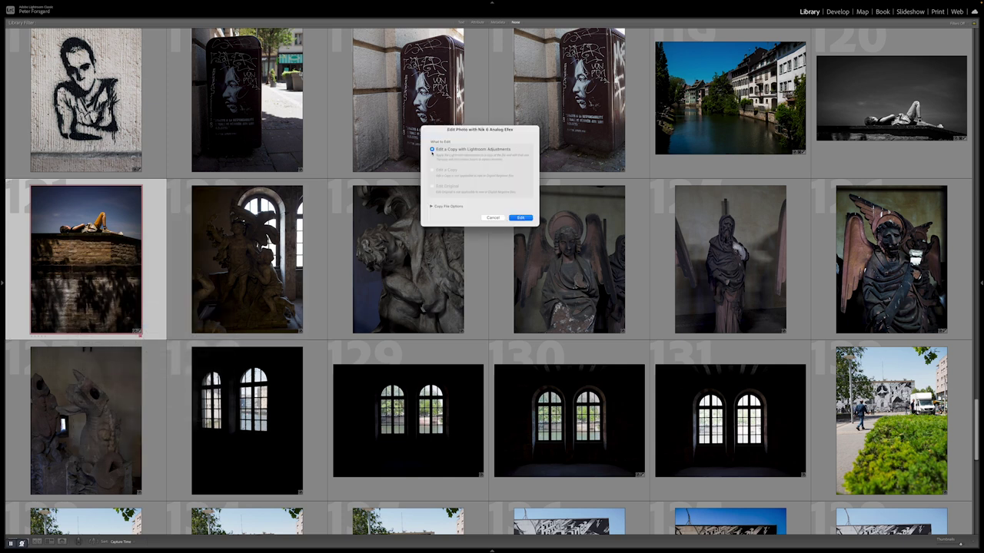
click(522, 218)
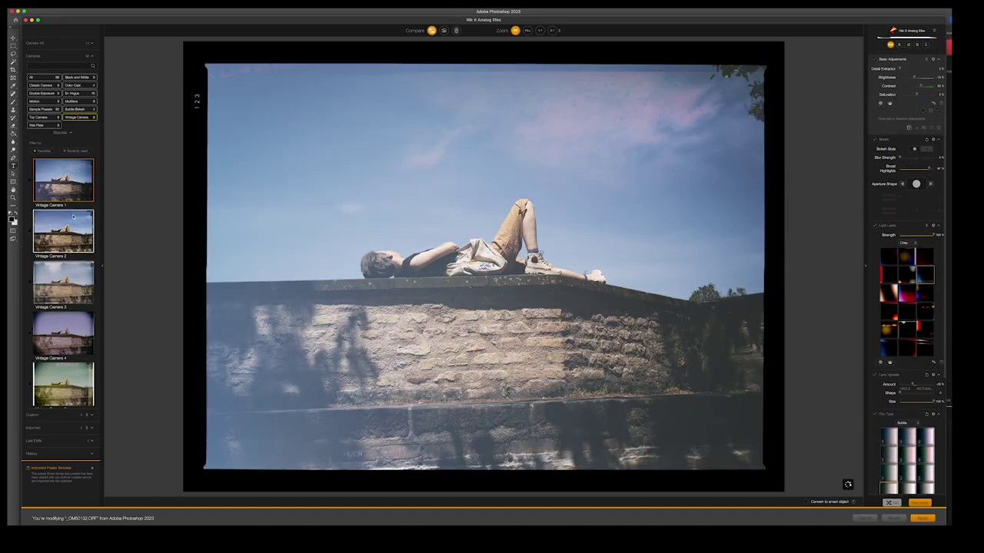
- Apply Vintage Camera 4, turn off Light Leaks in Camera Kit, and add a grungy frame
click(63, 281)
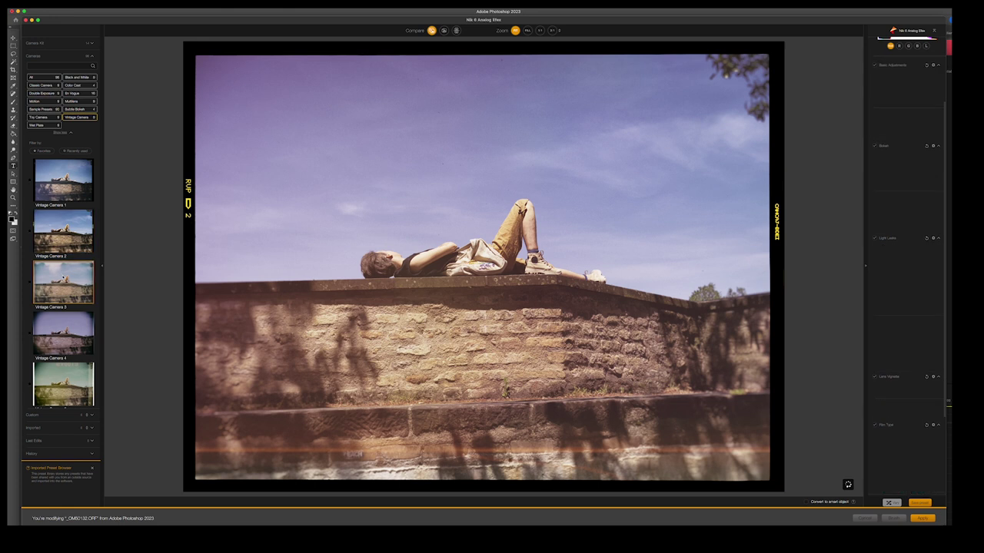
click(65, 338)
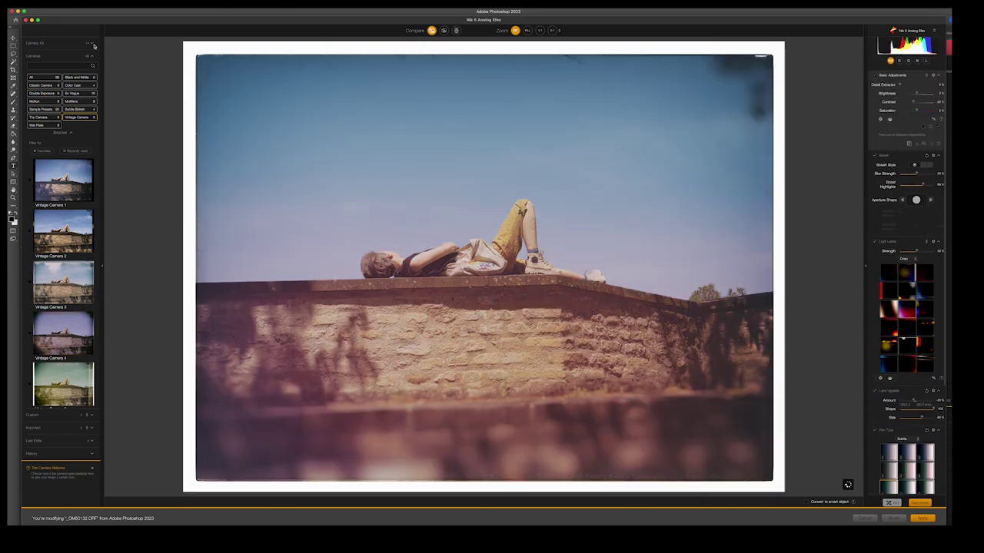
click(42, 43)
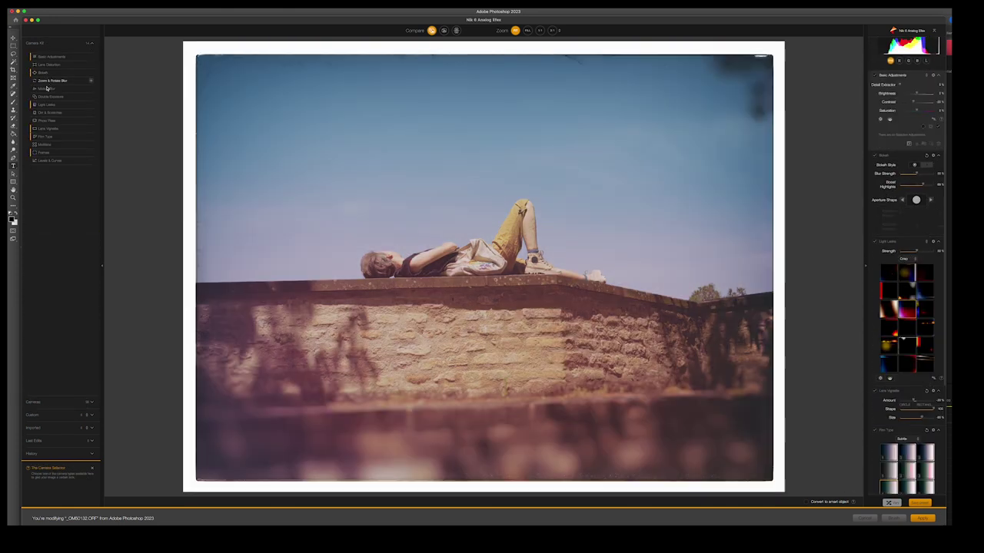
click(49, 106)
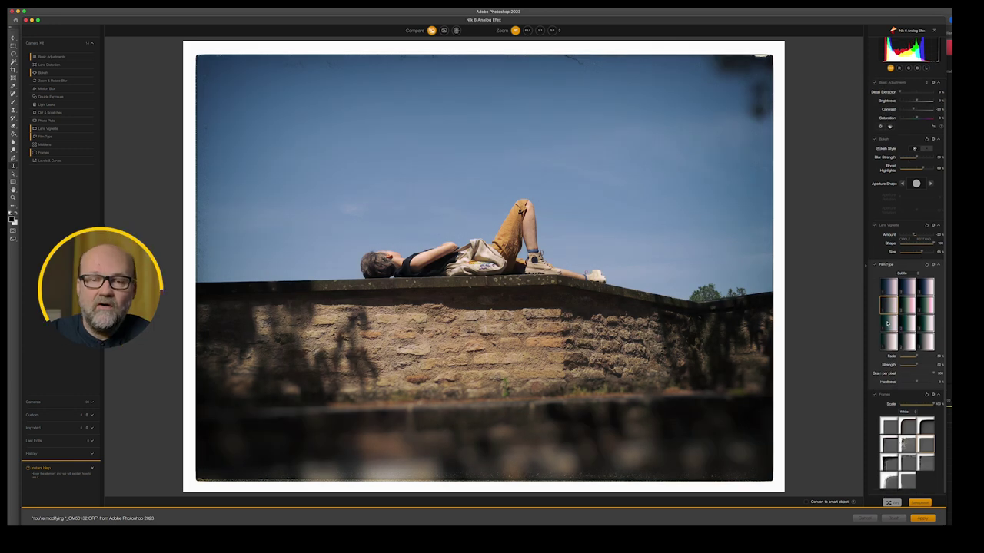
click(909, 445)
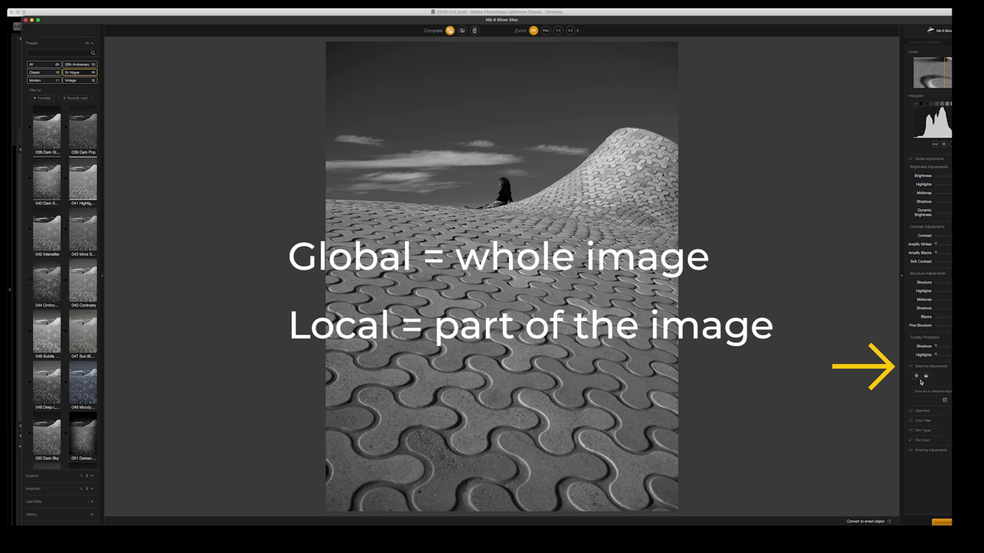
- Add a control point in the sky and raise its Contrast
click(916, 377)
click(476, 123)
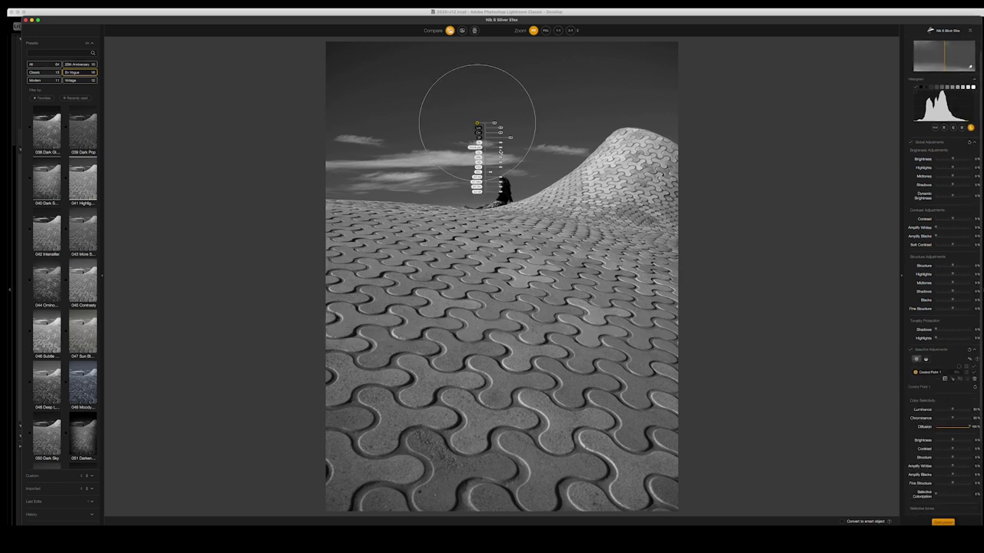
drag(500, 149, 502, 123)
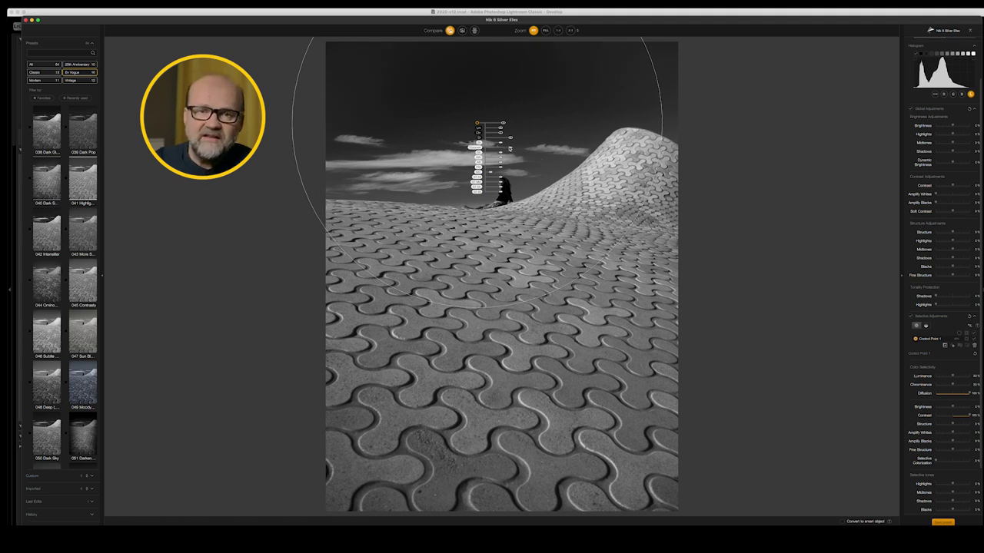
drag(509, 150, 511, 149)
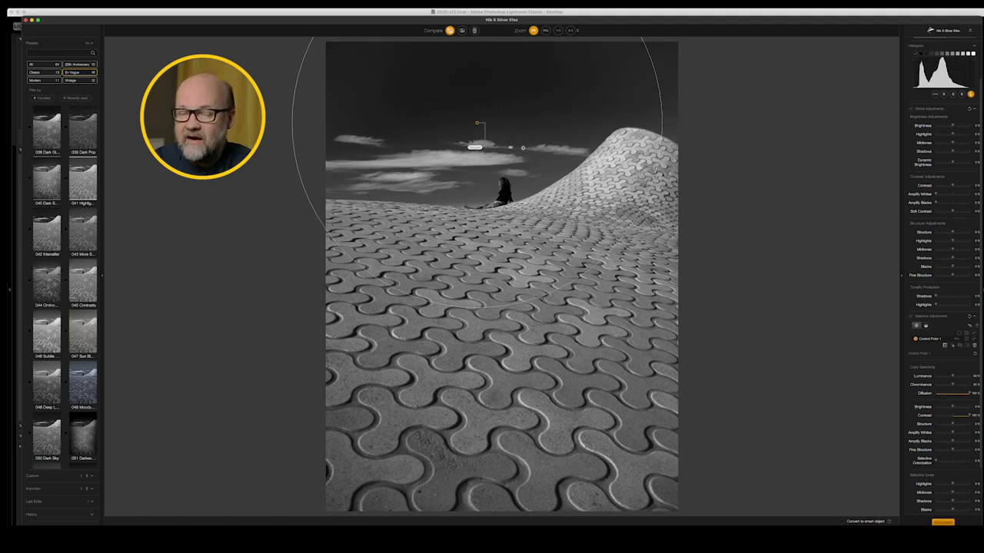
- Try En Vogue, Vintage and Classic presets, ending on a bright high-key preset
click(83, 235)
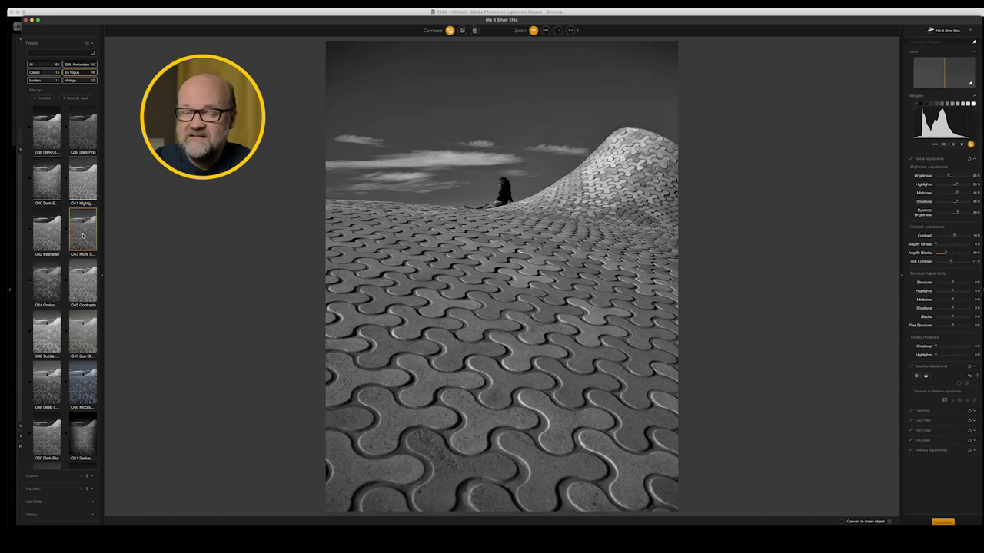
click(83, 332)
click(85, 389)
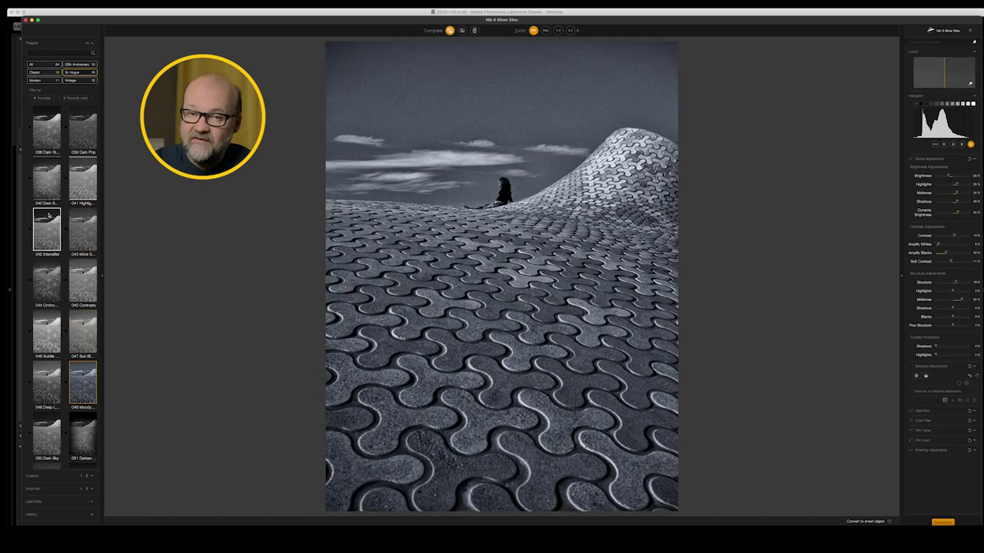
click(47, 186)
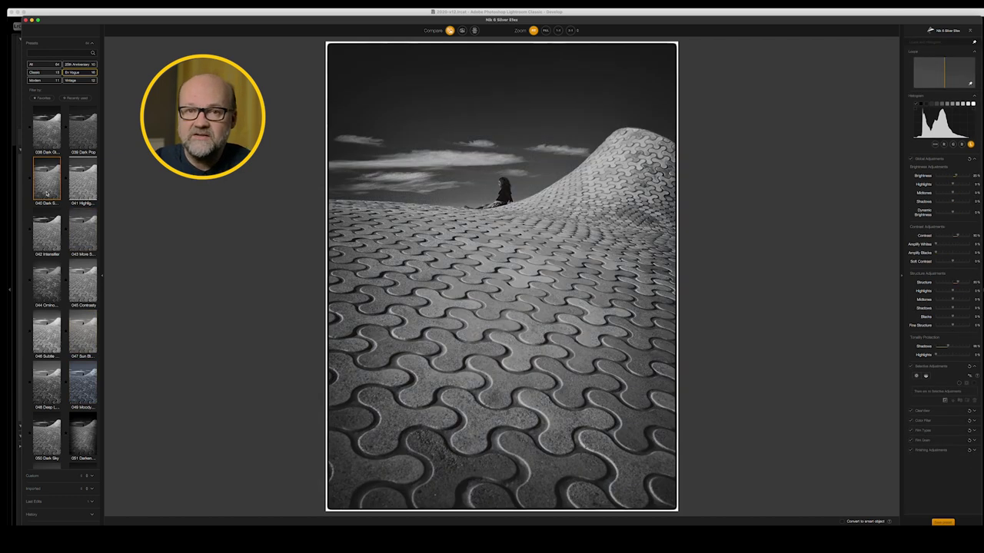
click(83, 82)
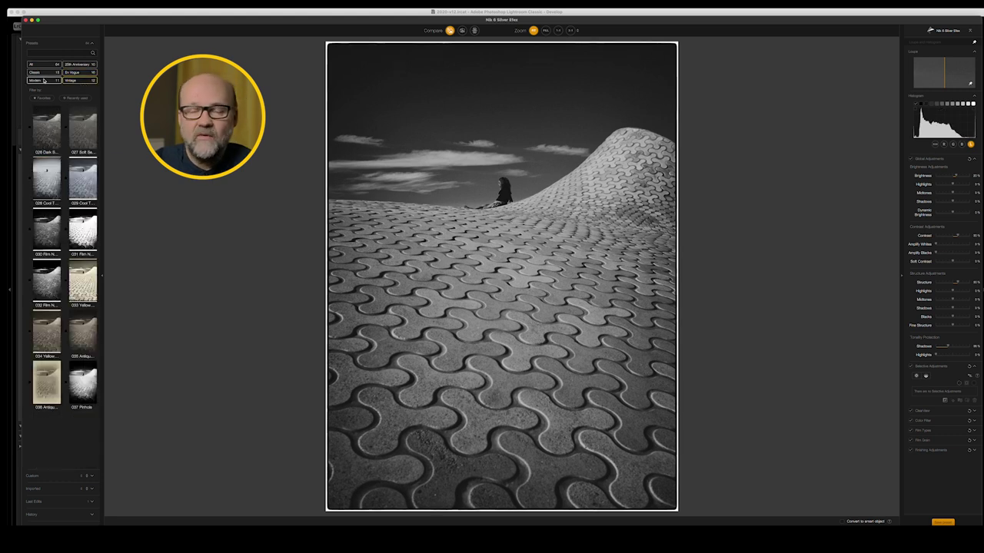
click(45, 72)
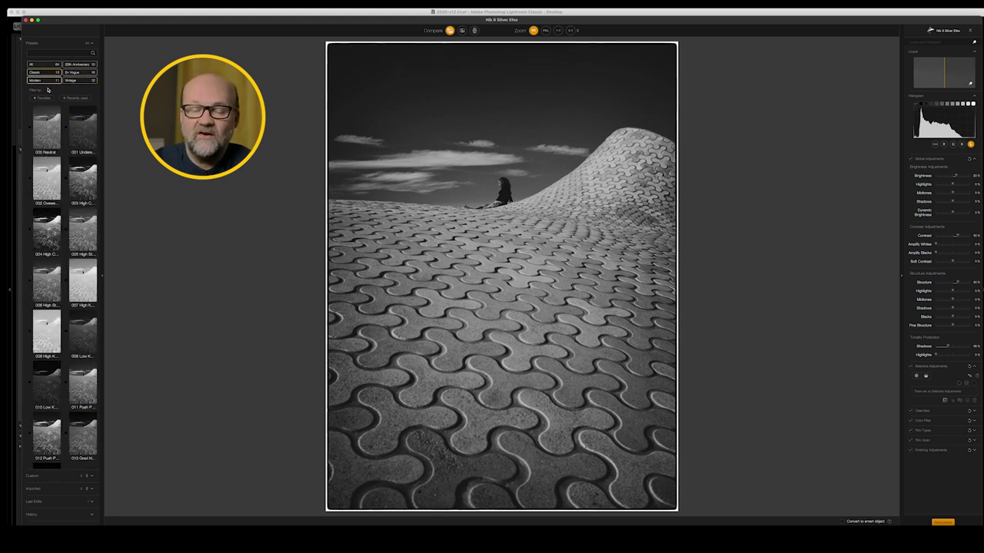
click(46, 131)
click(83, 135)
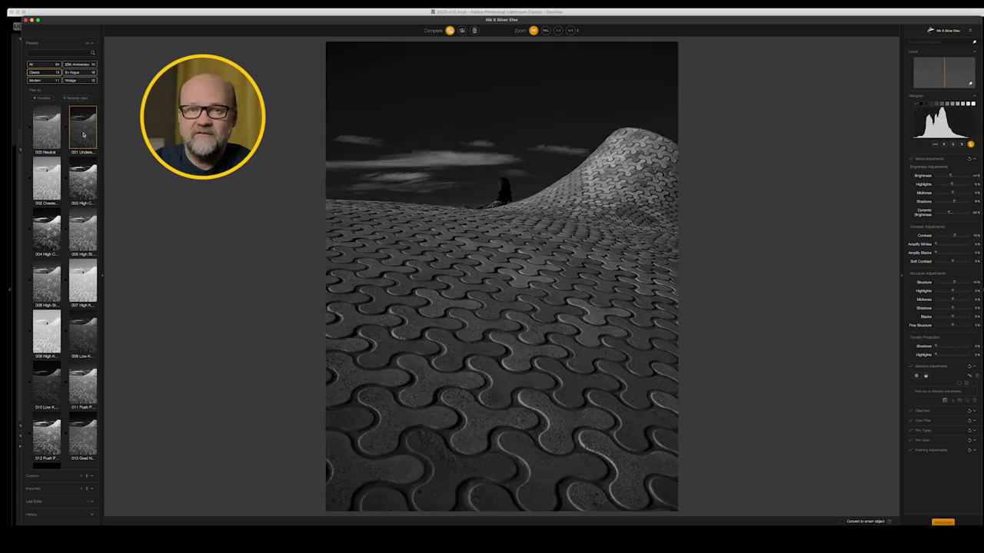
click(50, 282)
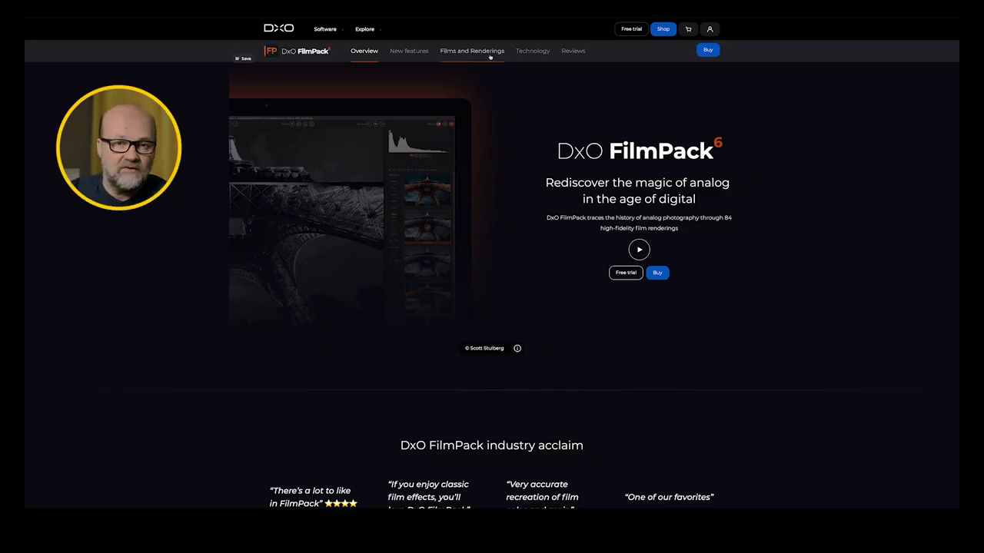
scroll(571, 251, down, 4)
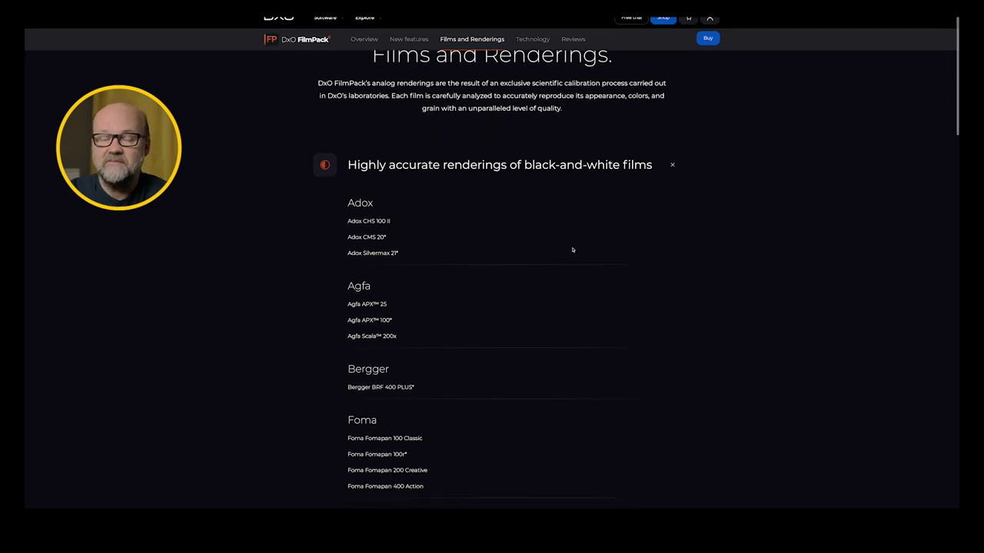
scroll(572, 250, down, 4)
scroll(572, 250, down, 5)
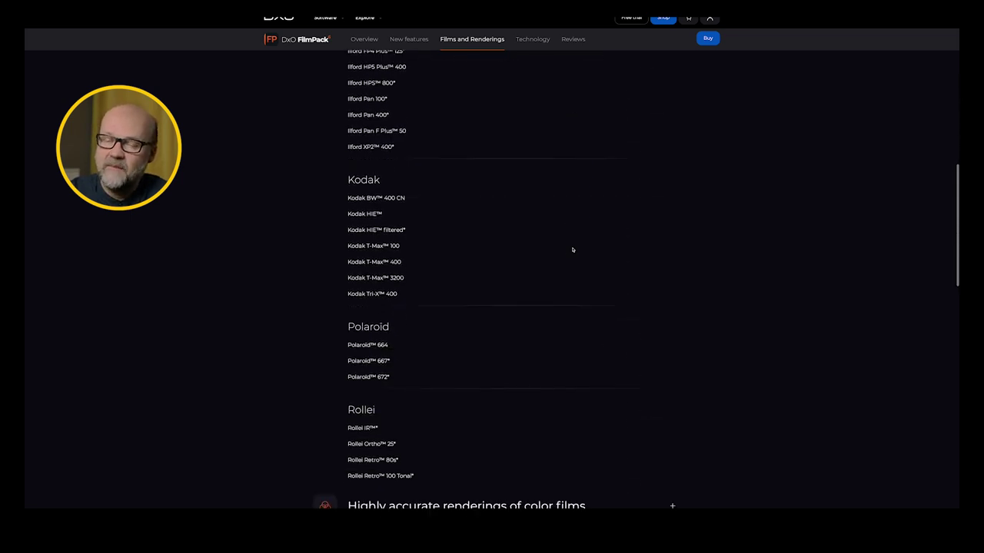
scroll(572, 250, up, 13)
scroll(572, 249, up, 2)
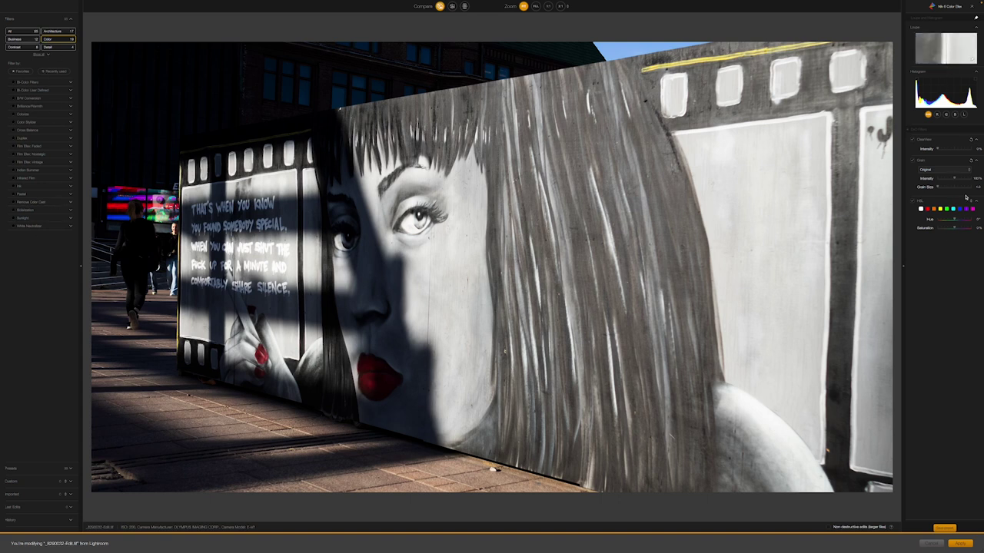
- Apply the Ink filter to the mural and save it as preset 'Faded yellow ink'
click(26, 185)
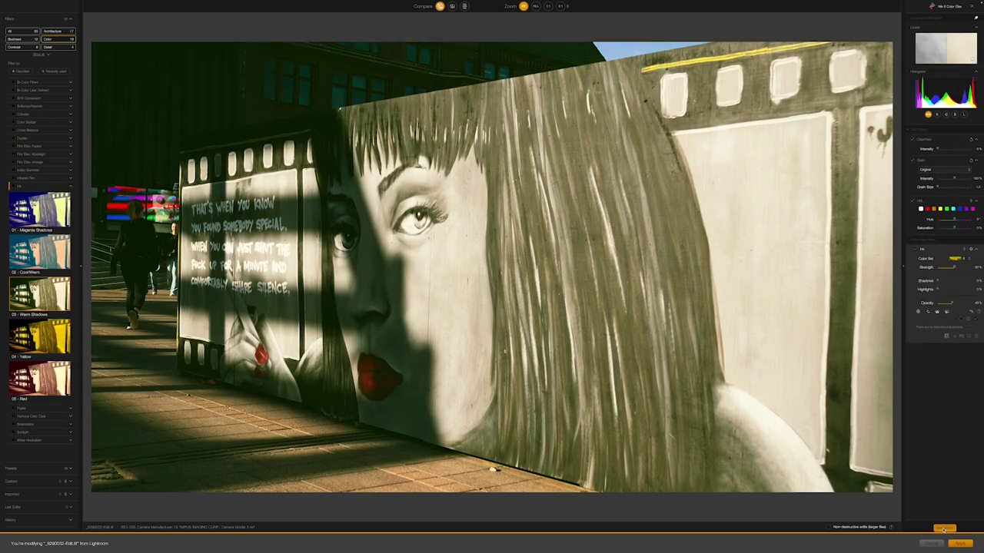
click(944, 529)
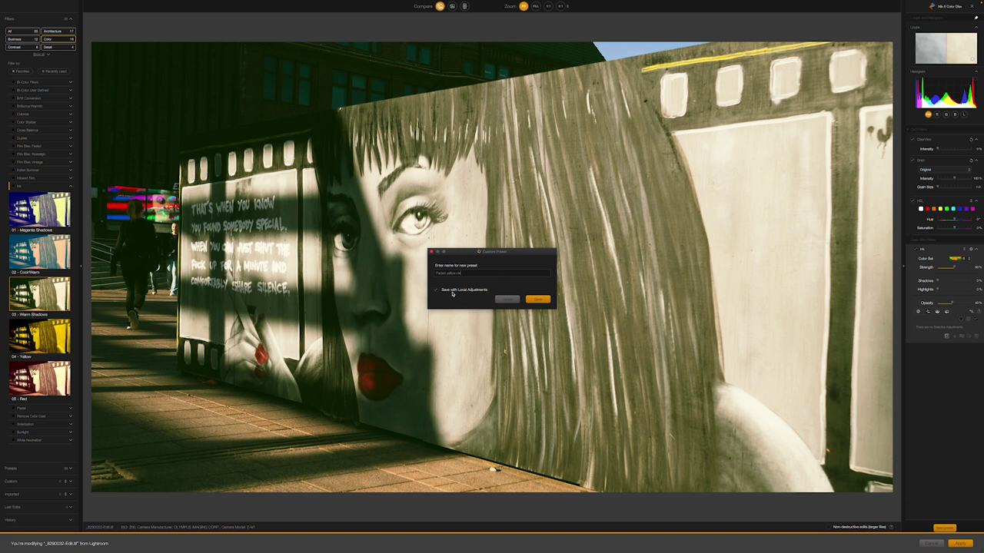
click(538, 301)
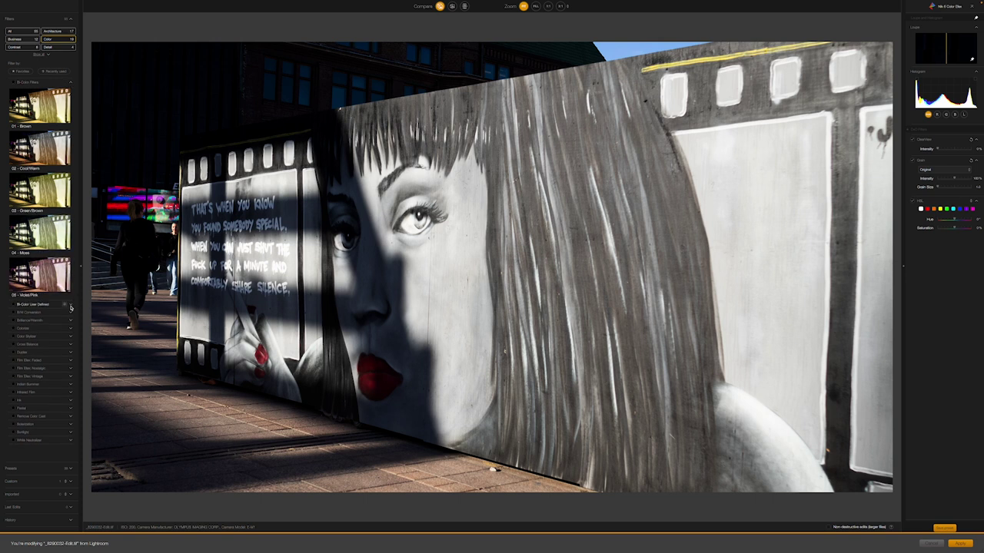
- Apply the Duplex preset 03 Strong Saturated Yellow and lower its Strength slightly
click(70, 307)
click(71, 313)
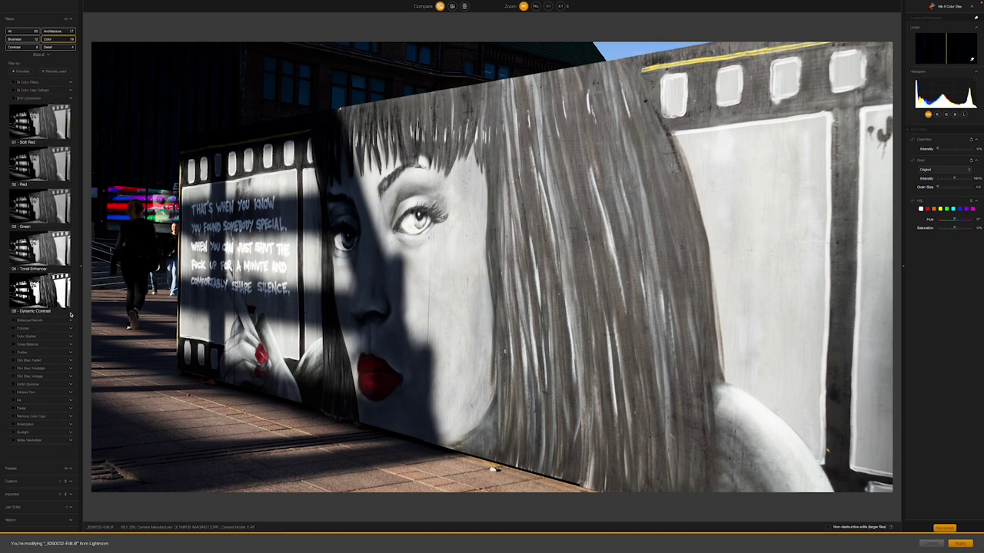
click(71, 323)
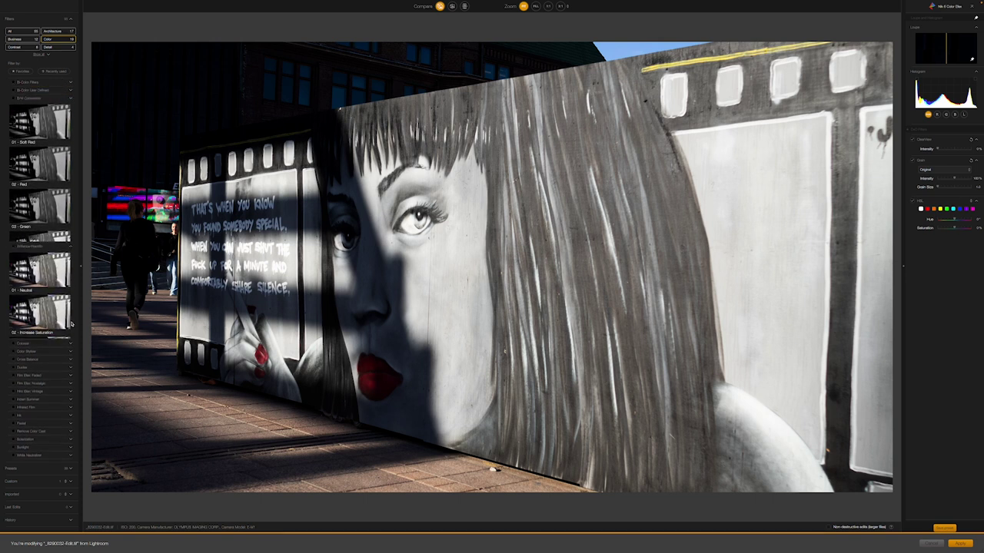
click(69, 377)
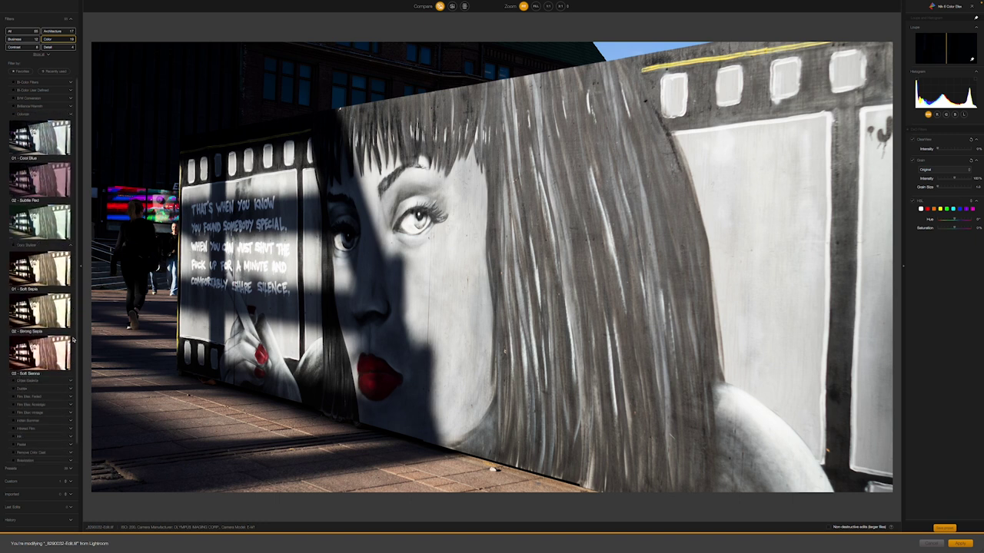
click(70, 430)
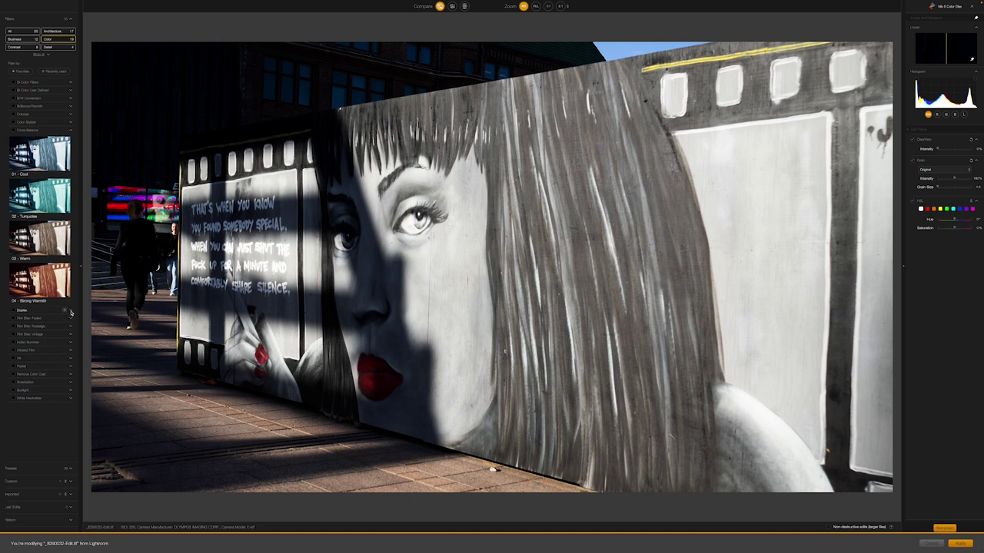
click(70, 312)
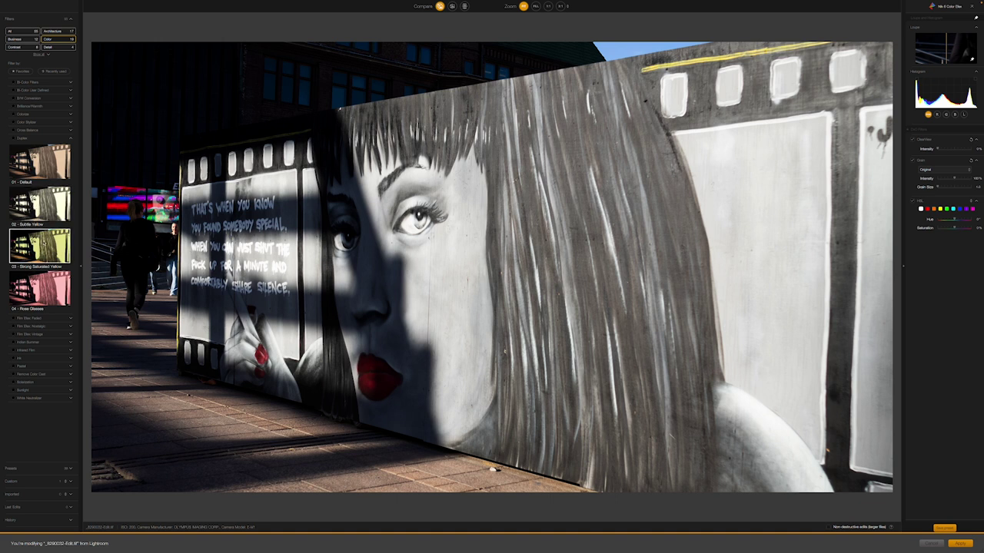
click(40, 246)
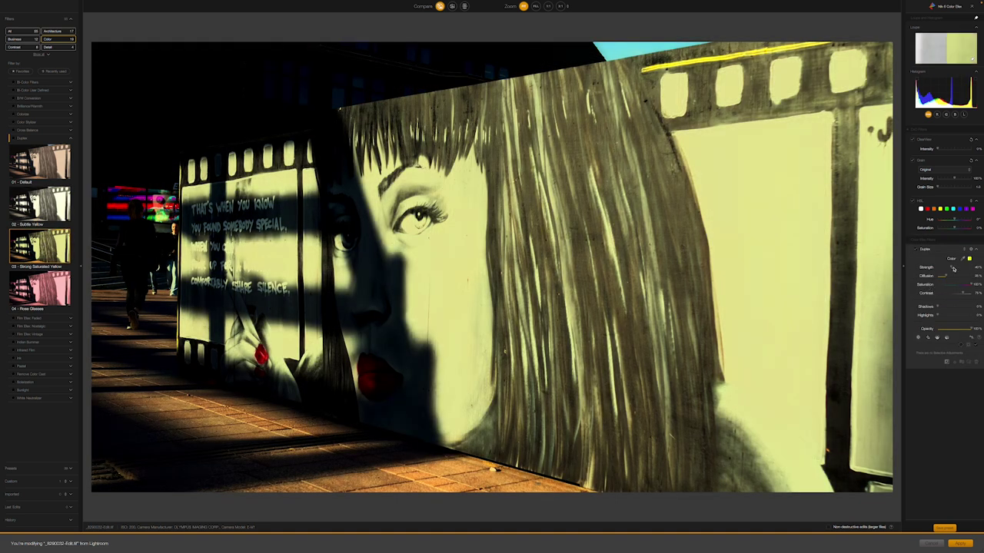
drag(964, 268, 944, 267)
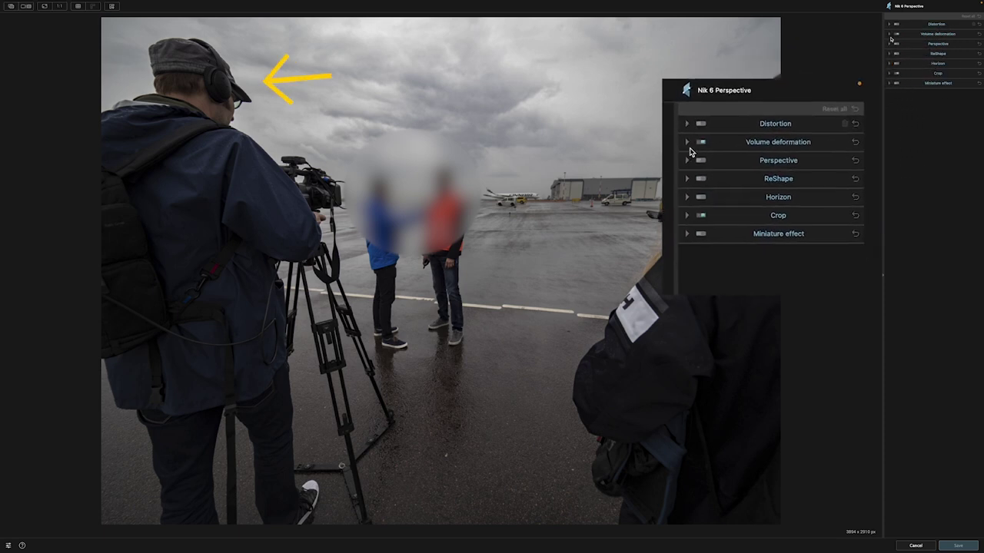
- Enable volume deformation at Intensity 106 and toggle it to compare before and after
click(889, 35)
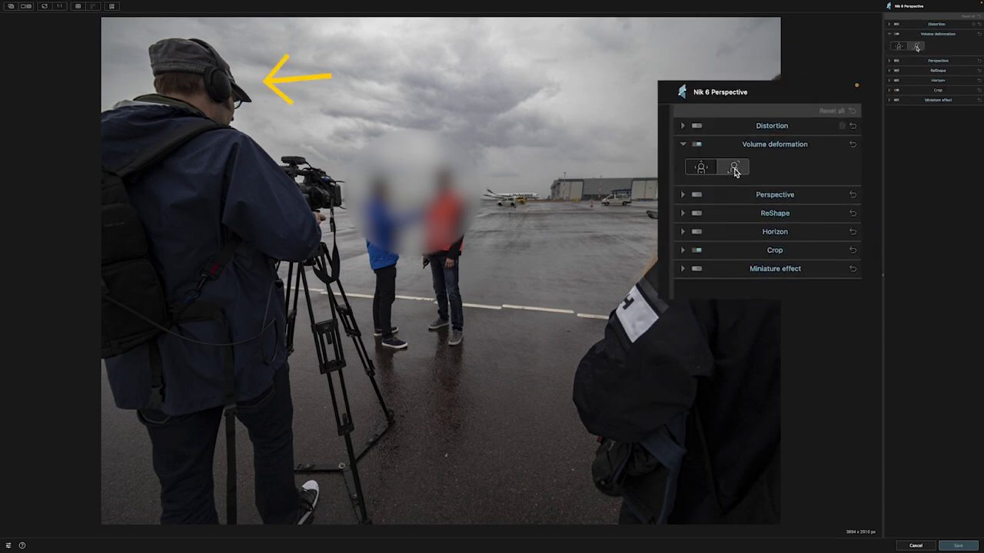
click(916, 47)
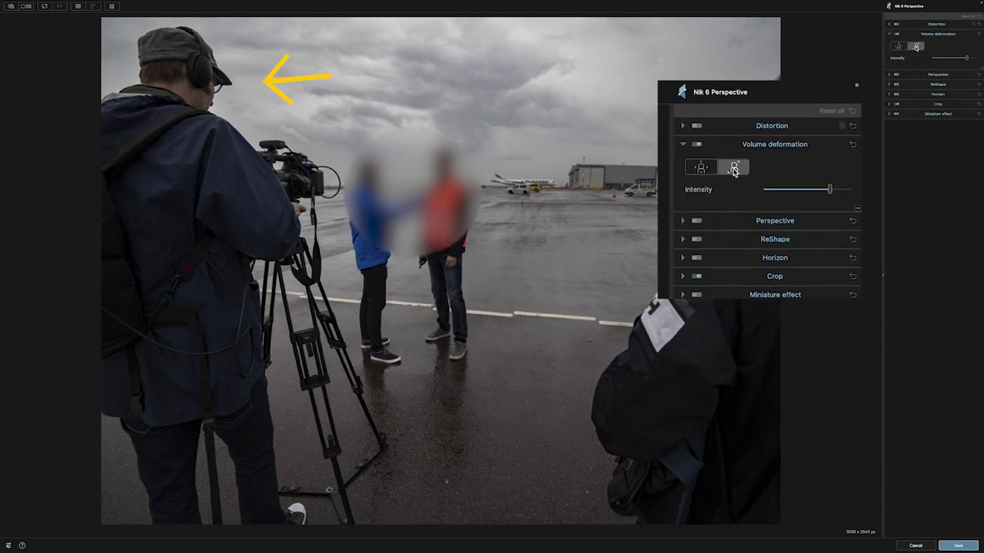
click(916, 47)
click(916, 47)
click(916, 47)
click(916, 46)
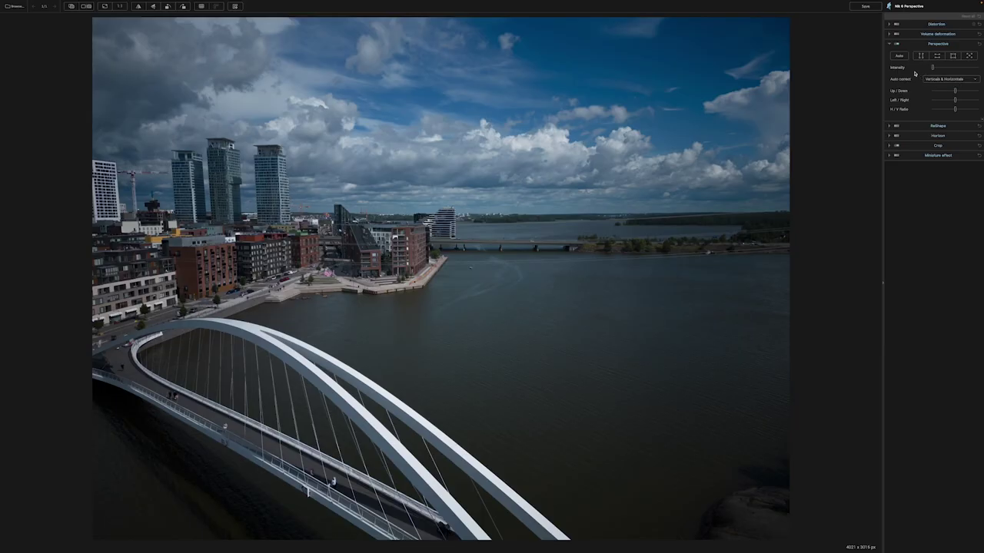
- Raise the Perspective Intensity slightly on the bridge photo
drag(932, 67, 960, 68)
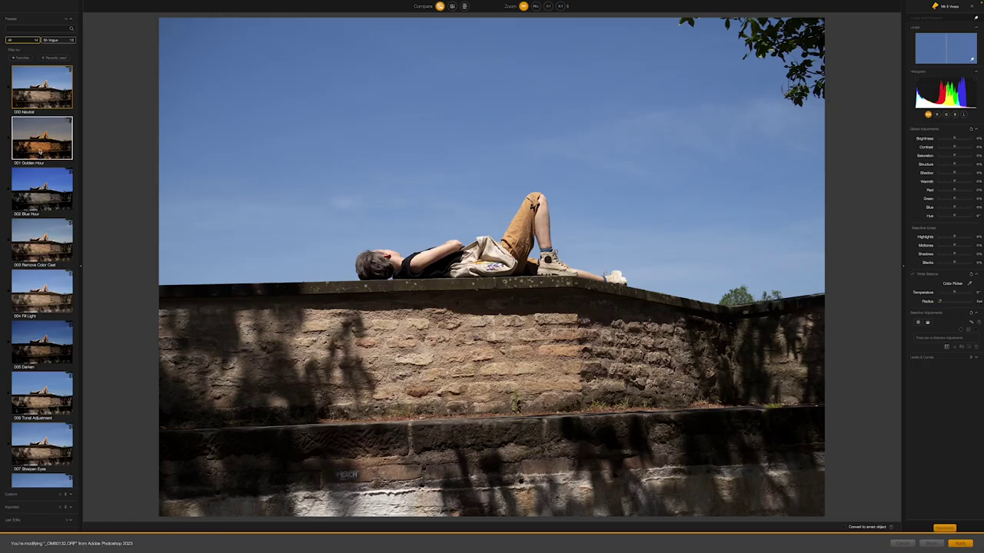
- Apply 001 Golden Hour, then brighten the reclining person with an enlarged control point
click(40, 152)
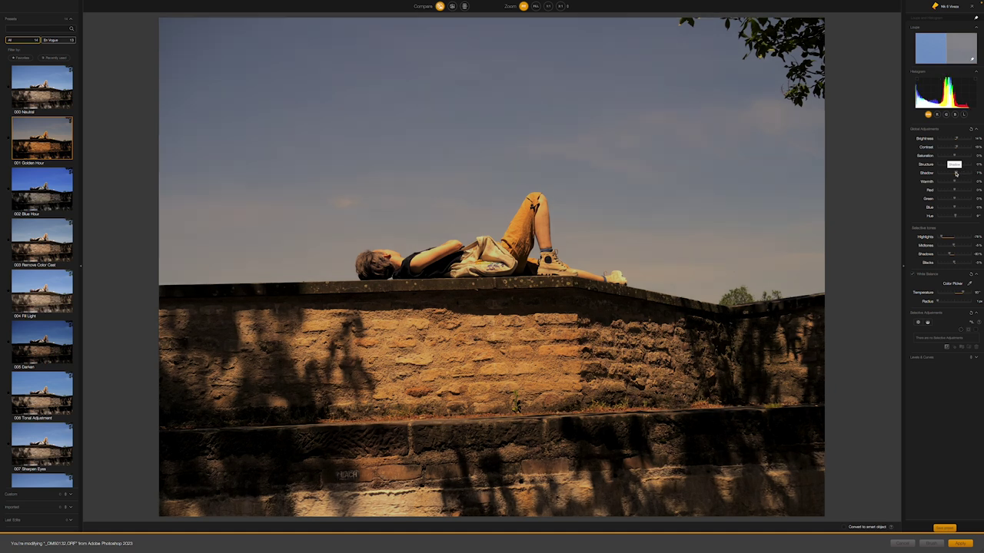
click(919, 323)
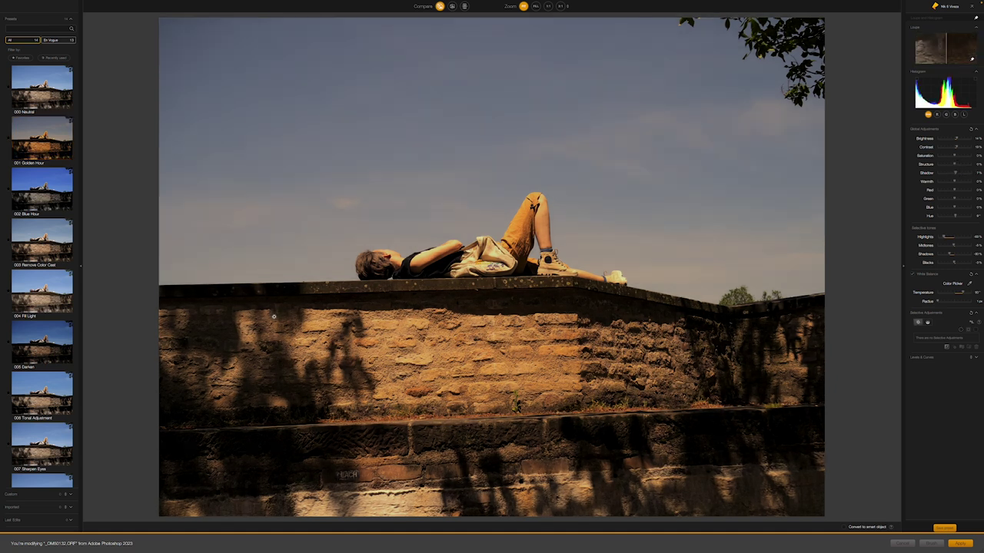
click(436, 261)
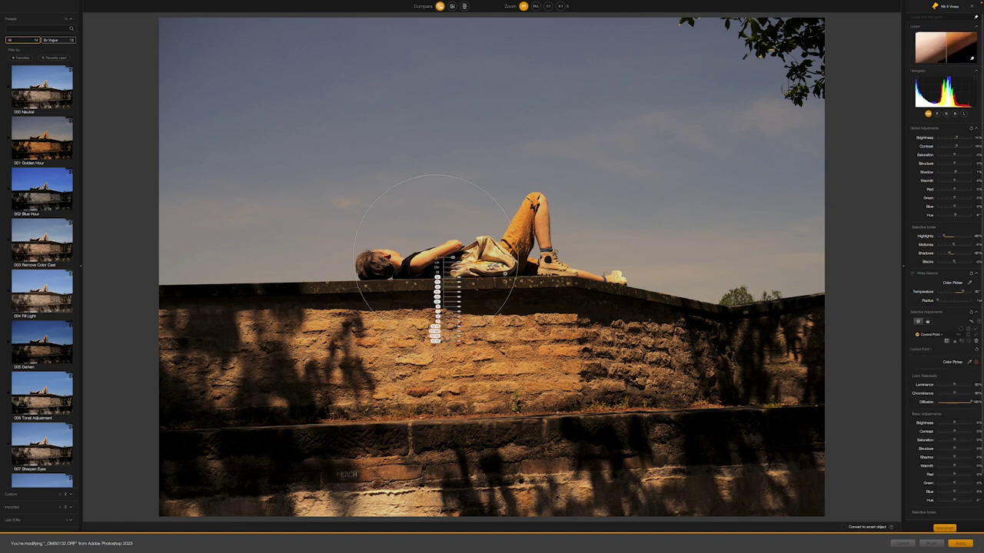
drag(515, 284, 572, 284)
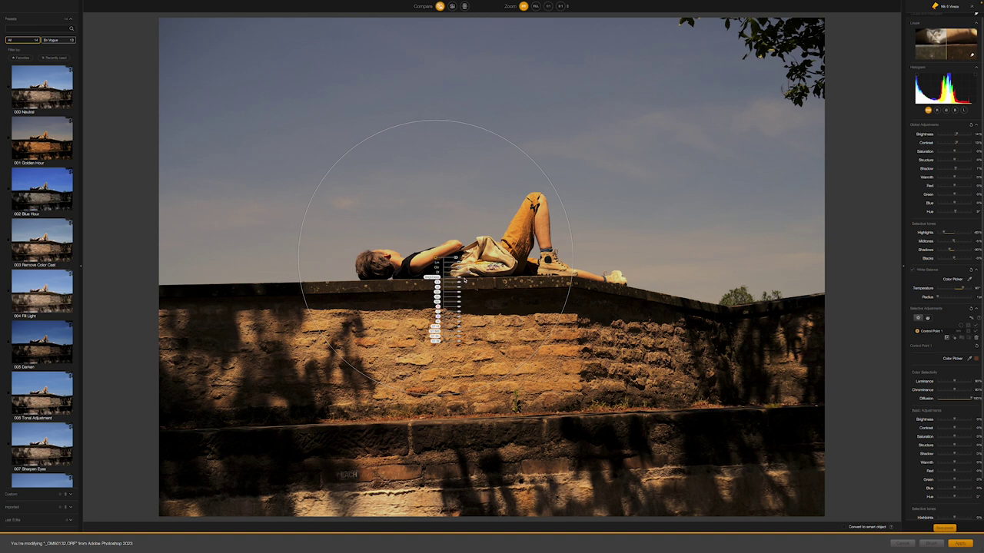
drag(465, 280, 460, 279)
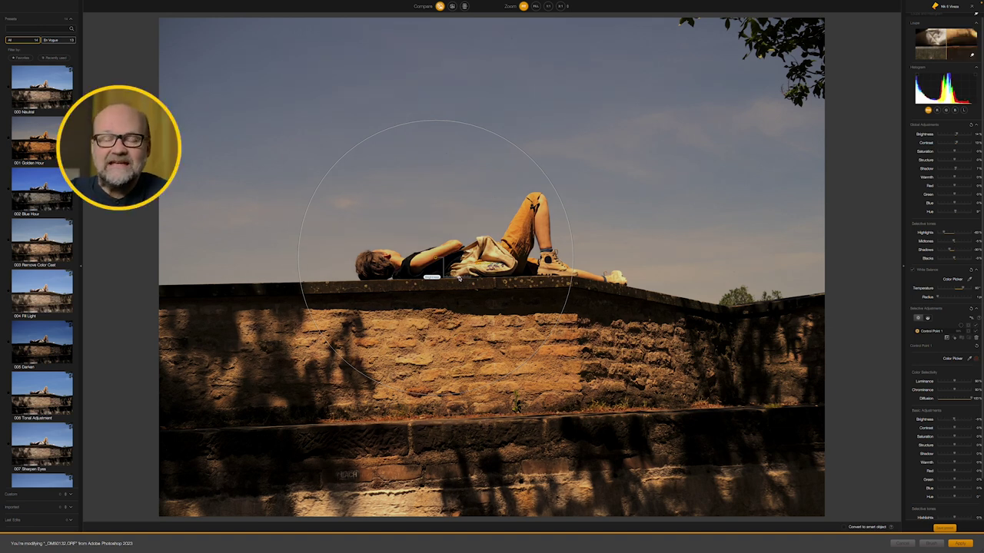